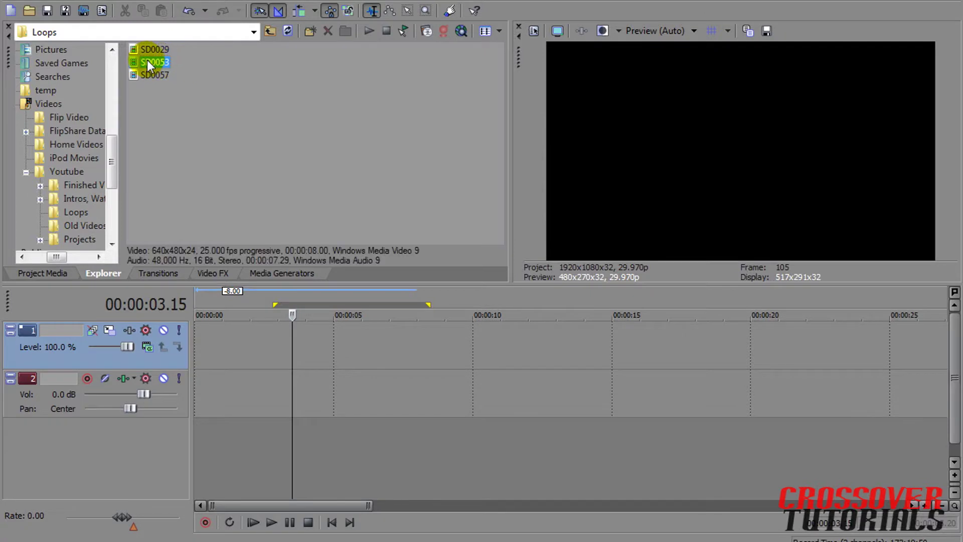
# Place basketball loop SD0053 at 0:00 and orange burst loop SD0029 later, leaving a gap.
pyautogui.moveTo(154, 63); pyautogui.dragTo(210, 325)
pyautogui.moveTo(154, 49)
pyautogui.mouseDown()
pyautogui.moveTo(503, 331)
pyautogui.moveTo(441, 350)
pyautogui.mouseUp()
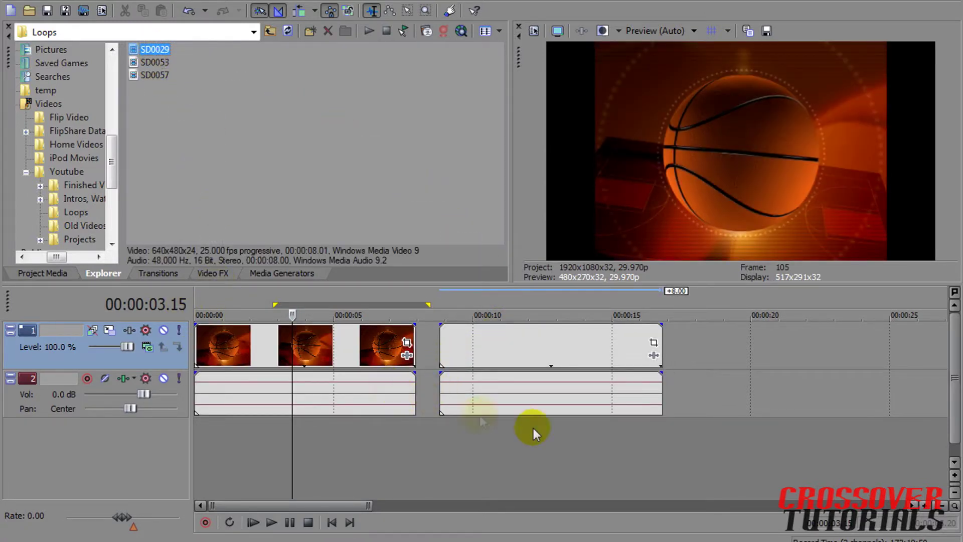
pyautogui.click(504, 440)
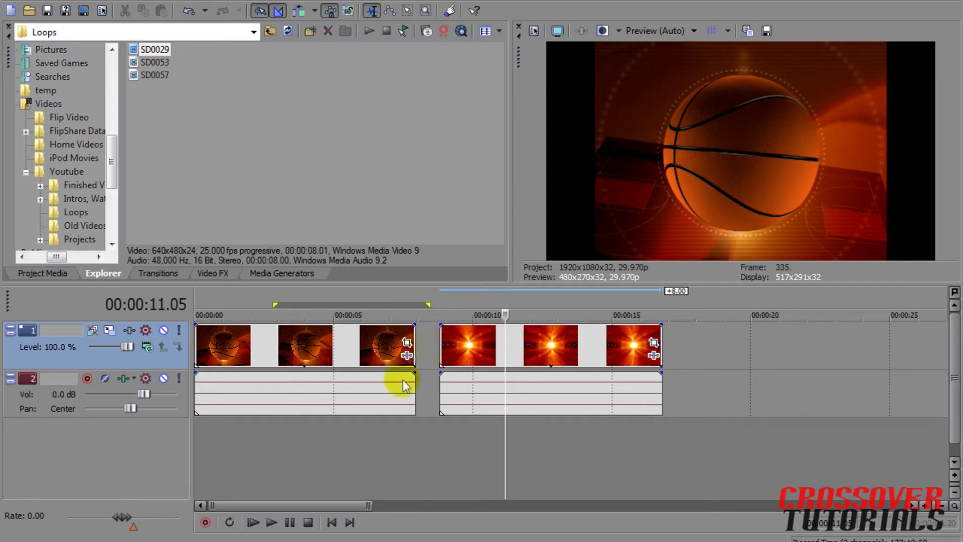
pyautogui.click(369, 431)
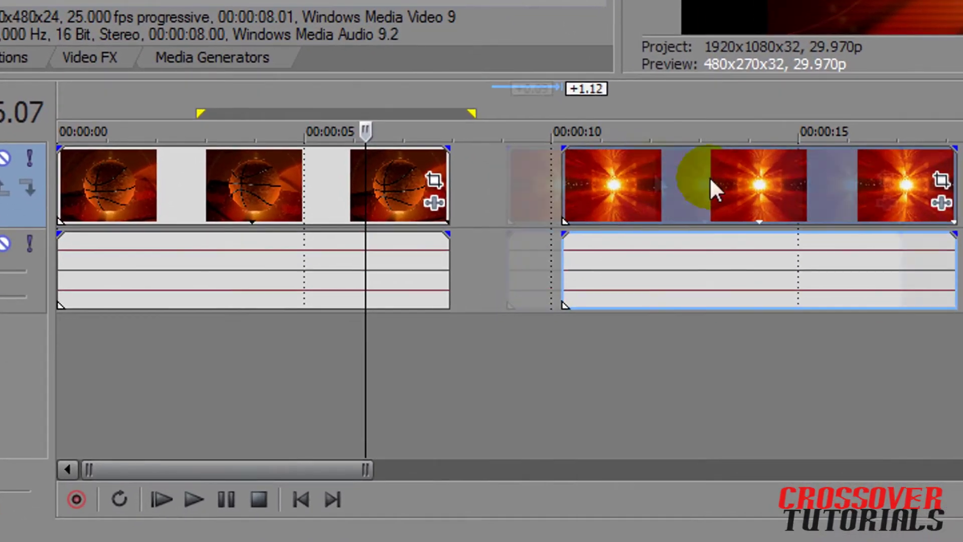
pyautogui.moveTo(582, 232); pyautogui.dragTo(703, 202)
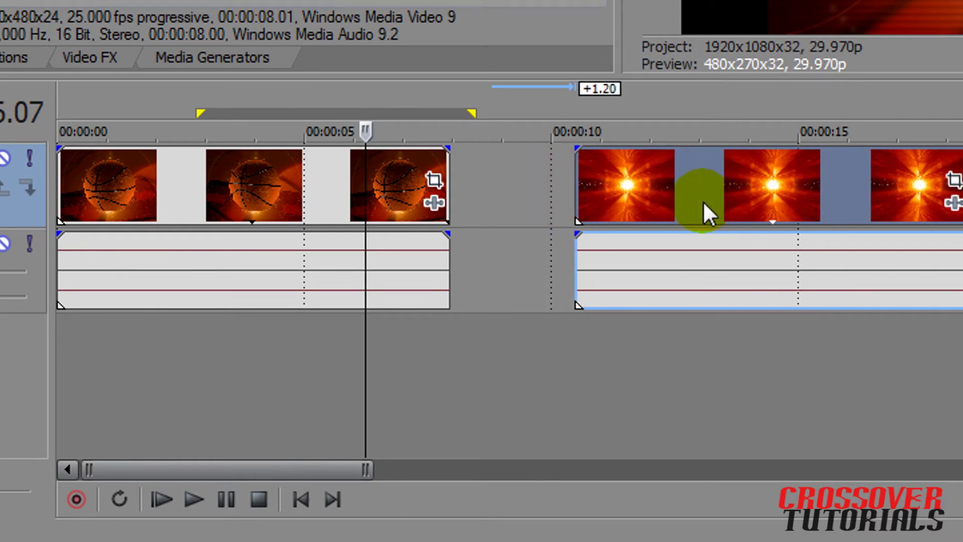
# Slide the orange burst clip over the basketball clip's end until the crossfade is about 1.00 second.
pyautogui.moveTo(703, 200); pyautogui.dragTo(545, 192)
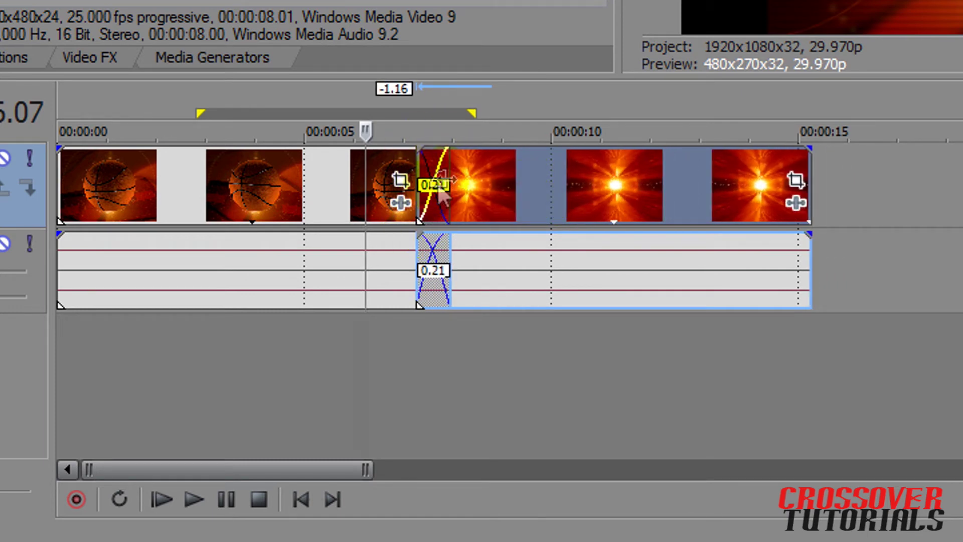
pyautogui.moveTo(444, 189); pyautogui.dragTo(422, 189)
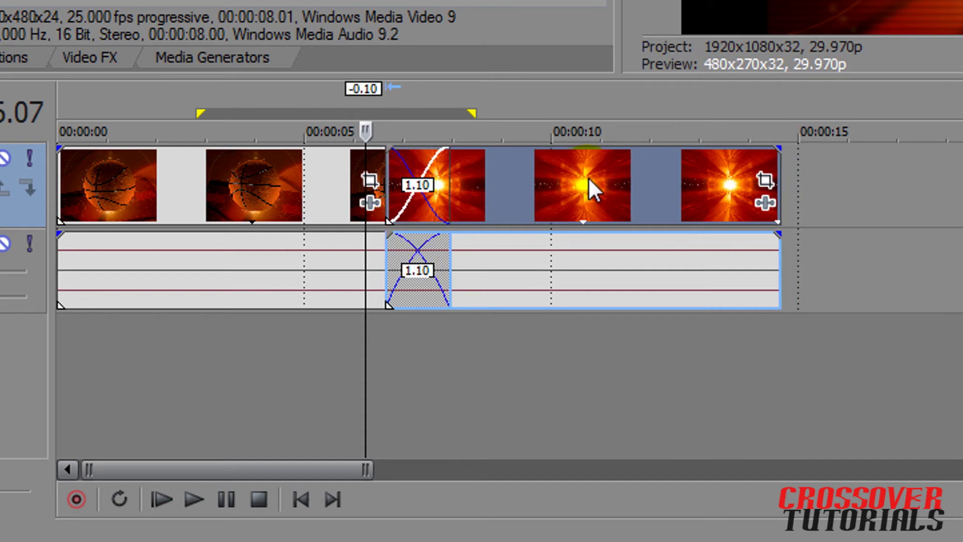
pyautogui.moveTo(588, 177)
pyautogui.mouseDown()
pyautogui.moveTo(566, 175)
pyautogui.moveTo(592, 172)
pyautogui.mouseUp()
pyautogui.moveTo(593, 173)
pyautogui.mouseDown()
pyautogui.moveTo(631, 172)
pyautogui.moveTo(517, 163)
pyautogui.mouseUp()
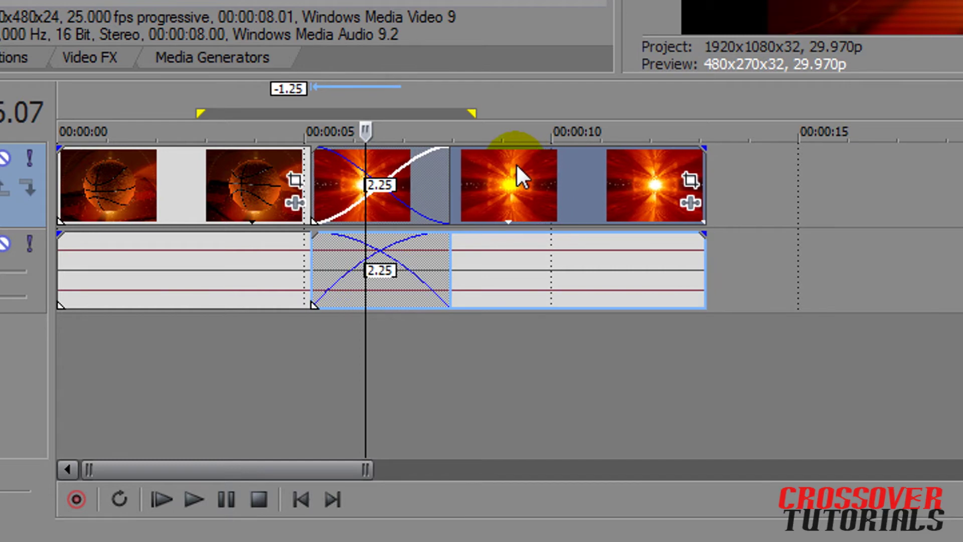
pyautogui.moveTo(516, 164); pyautogui.dragTo(636, 171)
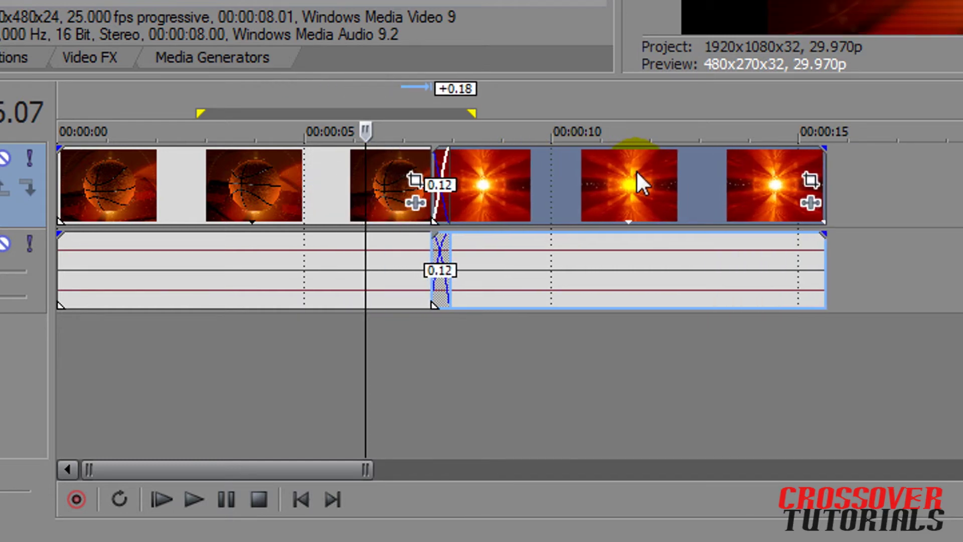
pyautogui.moveTo(636, 170); pyautogui.dragTo(611, 173)
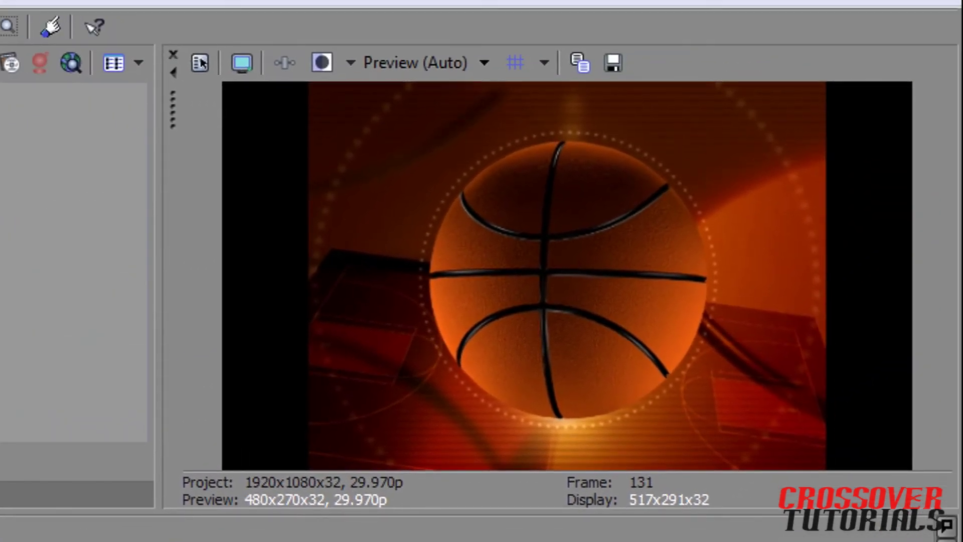
pyautogui.press('space')
pyautogui.press('space')
pyautogui.press('space')
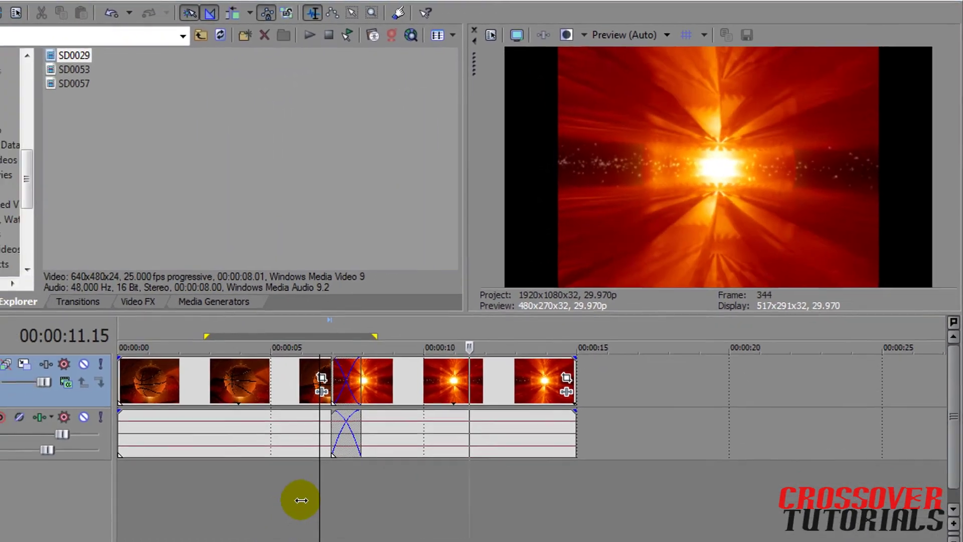
pyautogui.press('Return')
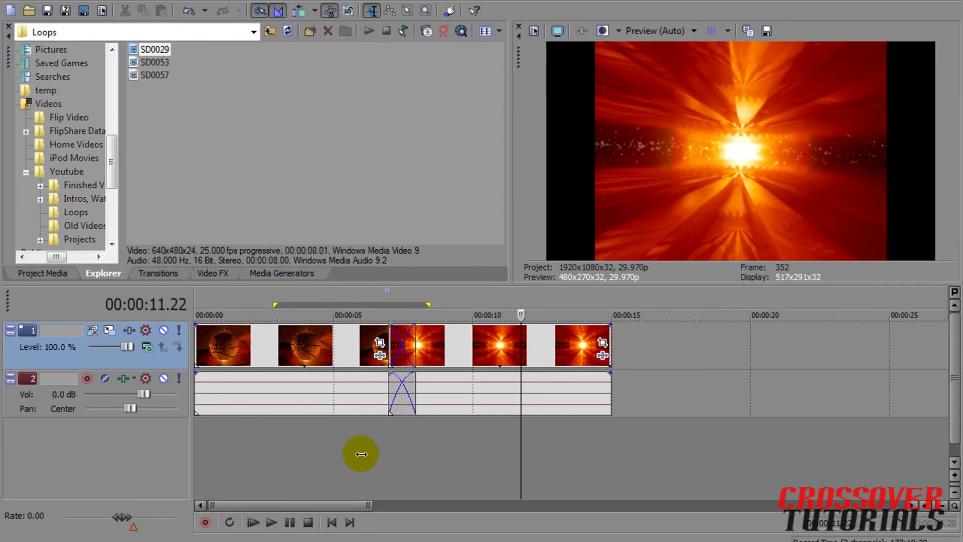